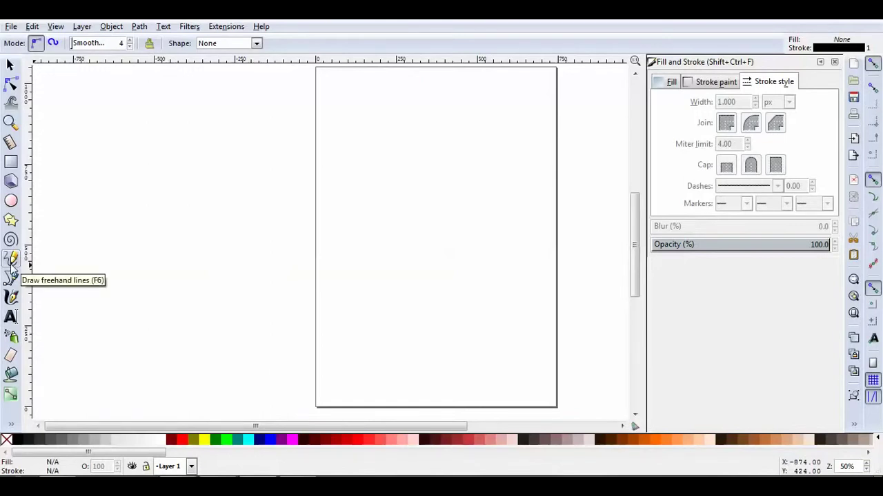
With the Pencil tool, draw a looping curve and a short vertical line, then undo both.
{"action": "left_click", "coordinate": [10, 262]}
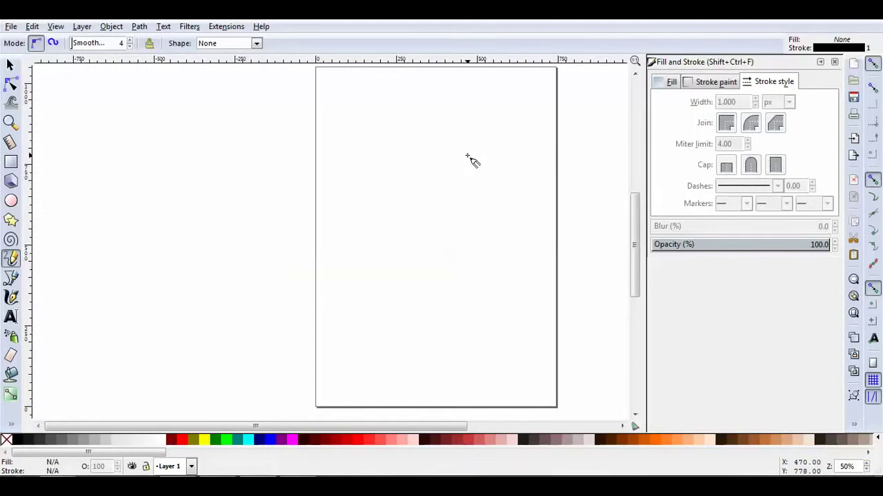
{"action": "mouse_move", "coordinate": [467, 157]}
{"action": "left_mouse_down"}
{"action": "mouse_move", "coordinate": [461, 138]}
{"action": "mouse_move", "coordinate": [405, 124]}
{"action": "mouse_move", "coordinate": [406, 158]}
{"action": "mouse_move", "coordinate": [486, 192]}
{"action": "mouse_move", "coordinate": [498, 210]}
{"action": "mouse_move", "coordinate": [471, 275]}
{"action": "mouse_move", "coordinate": [402, 272]}
{"action": "mouse_move", "coordinate": [393, 251]}
{"action": "mouse_move", "coordinate": [434, 218]}
{"action": "mouse_move", "coordinate": [484, 197]}
{"action": "mouse_move", "coordinate": [496, 133]}
{"action": "mouse_move", "coordinate": [448, 105]}
{"action": "mouse_move", "coordinate": [398, 138]}
{"action": "mouse_move", "coordinate": [489, 271]}
{"action": "mouse_move", "coordinate": [490, 287]}
{"action": "mouse_move", "coordinate": [465, 312]}
{"action": "mouse_move", "coordinate": [422, 308]}
{"action": "left_mouse_up"}
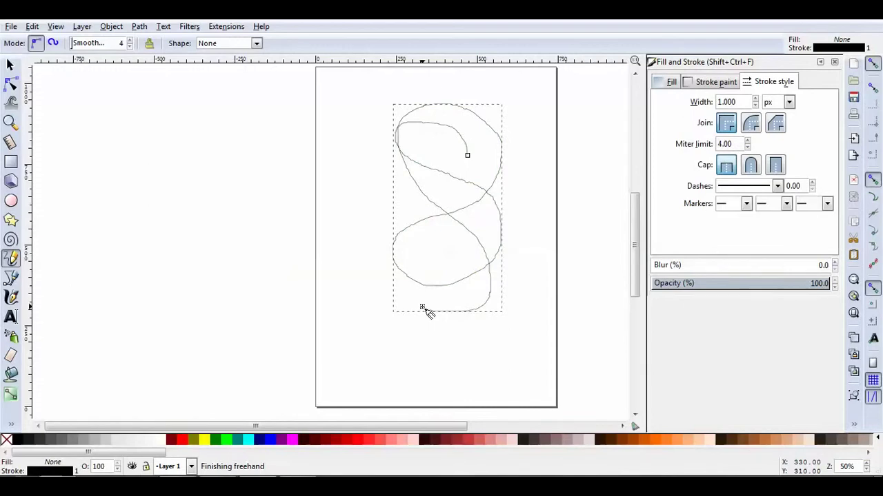
{"action": "key", "text": "ctrl+z"}
{"action": "left_click_drag", "start_coordinate": [420, 131], "coordinate": [420, 131]}
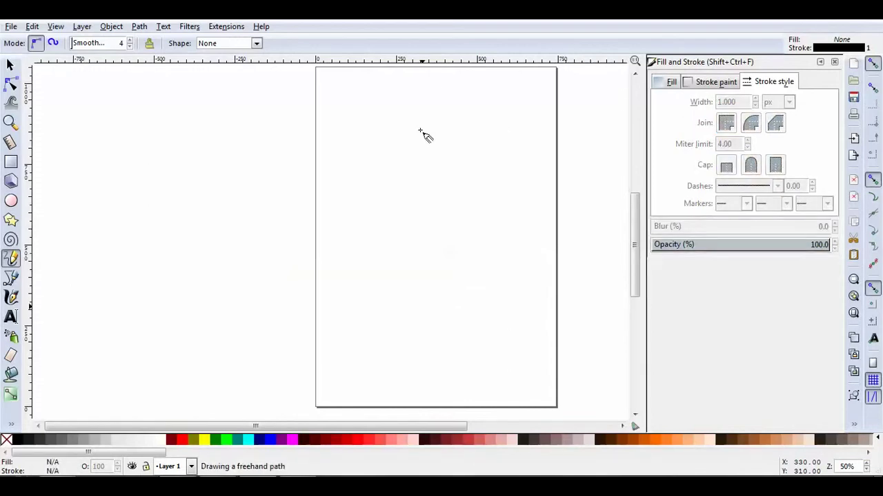
{"action": "left_click_drag", "start_coordinate": [420, 131], "coordinate": [419, 220]}
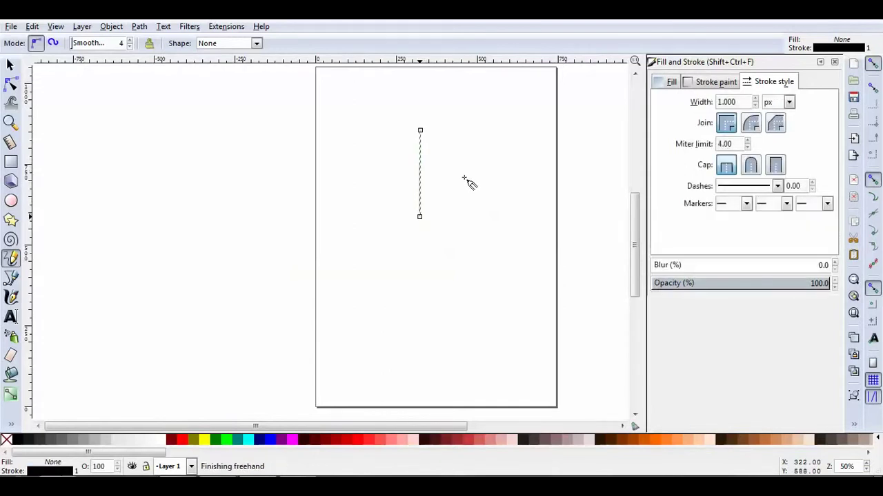
{"action": "key", "text": "ctrl+z"}
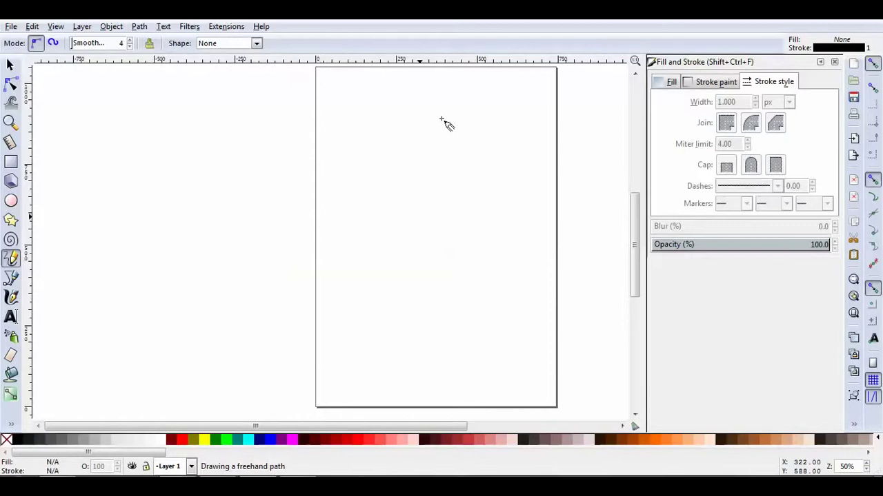
Draw a long slanted line down the page, then undo the extra wavy and vertical strokes.
{"action": "left_click_drag", "start_coordinate": [441, 120], "coordinate": [422, 317]}
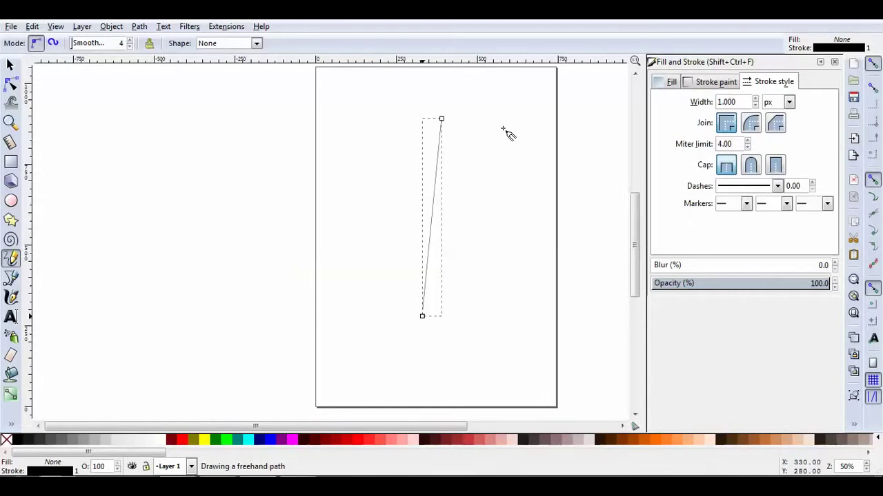
{"action": "left_click_drag", "start_coordinate": [512, 122], "coordinate": [502, 319]}
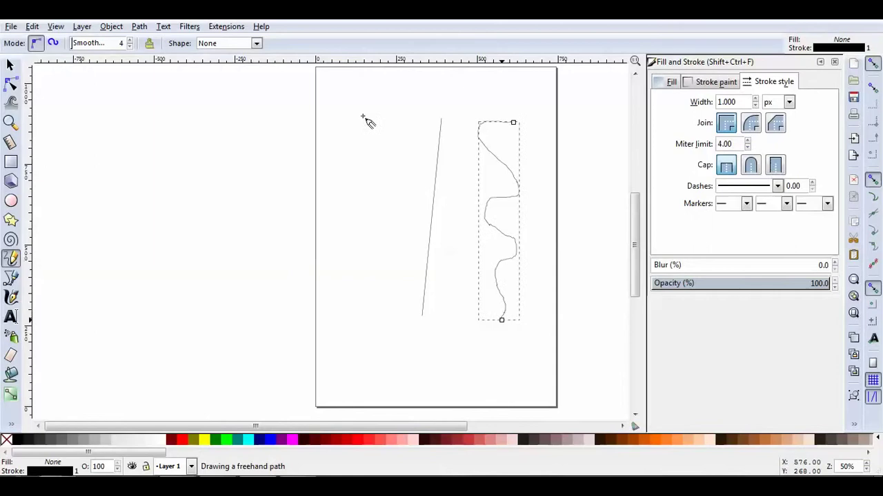
{"action": "key", "text": "Escape"}
{"action": "left_click_drag", "start_coordinate": [362, 117], "coordinate": [356, 319]}
{"action": "key", "text": "ctrl+z"}
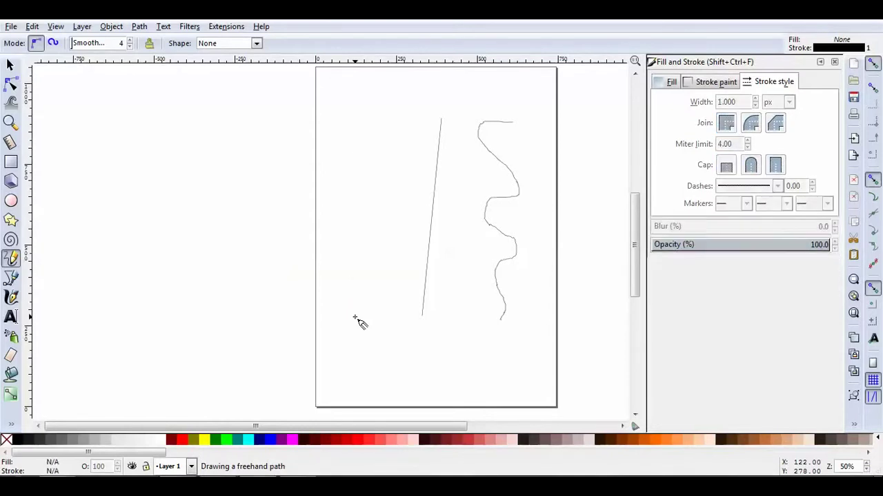
{"action": "key", "text": "ctrl+z"}
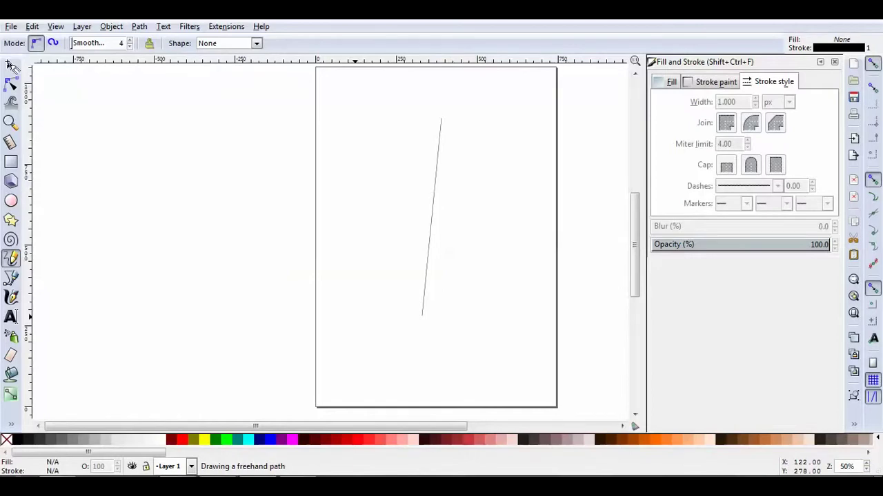
Select the long slanted line with the Selector tool.
{"action": "left_click", "coordinate": [12, 65]}
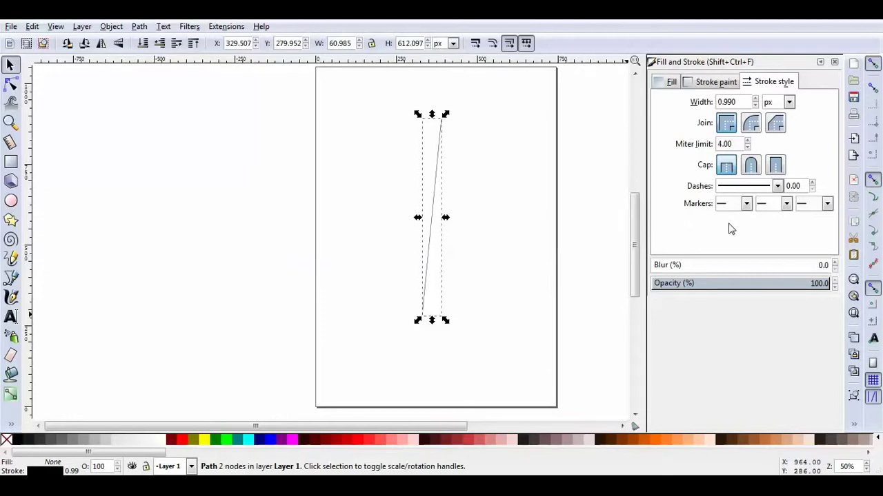
Set the line's stroke width to 1 in.
{"action": "left_click", "coordinate": [789, 104]}
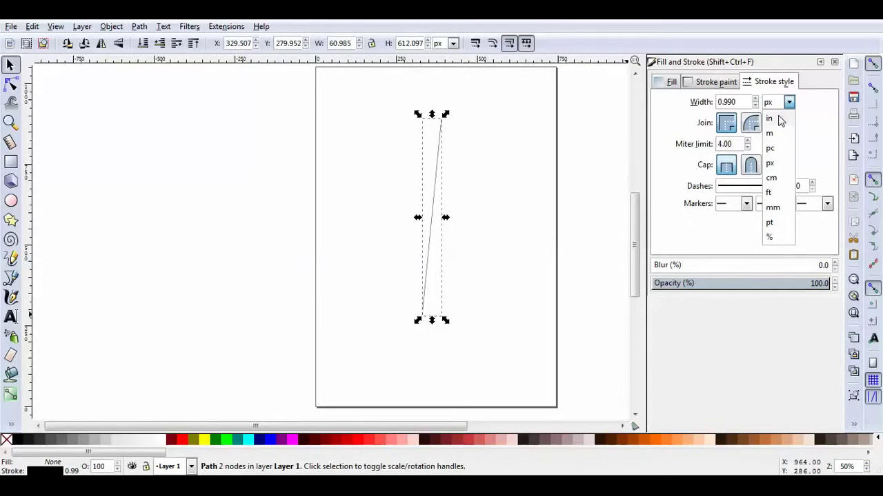
{"action": "left_click", "coordinate": [770, 118]}
{"action": "double_click", "coordinate": [730, 102]}
{"action": "type", "text": "1"}
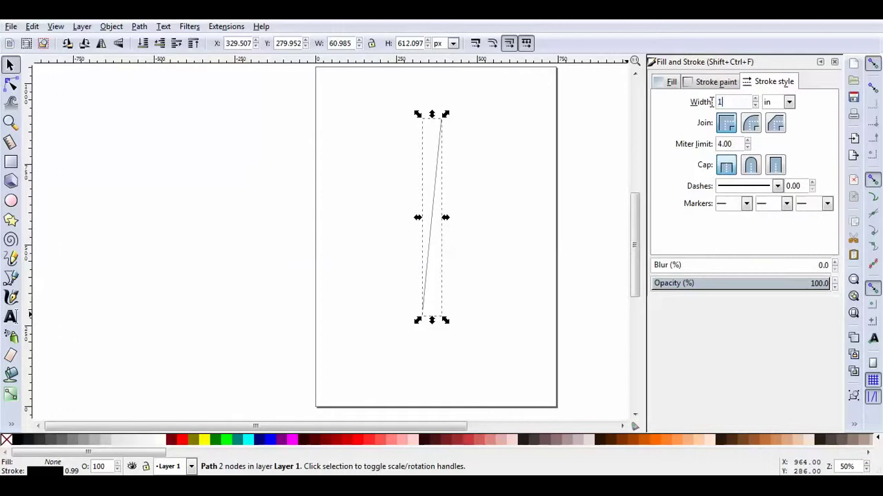
{"action": "key", "text": "Return"}
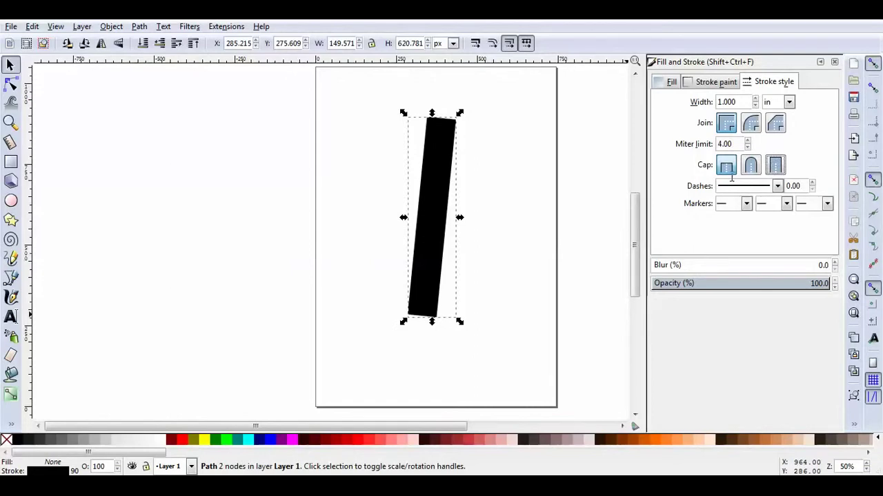
Try square and long-dash patterns, settling on two long dashes, then deselect.
{"action": "left_click", "coordinate": [777, 187]}
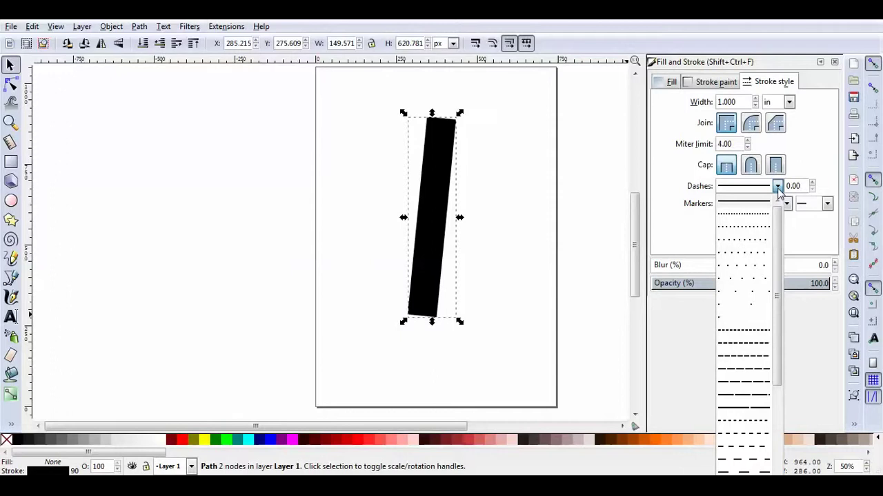
{"action": "left_click", "coordinate": [744, 214]}
{"action": "left_click", "coordinate": [778, 187]}
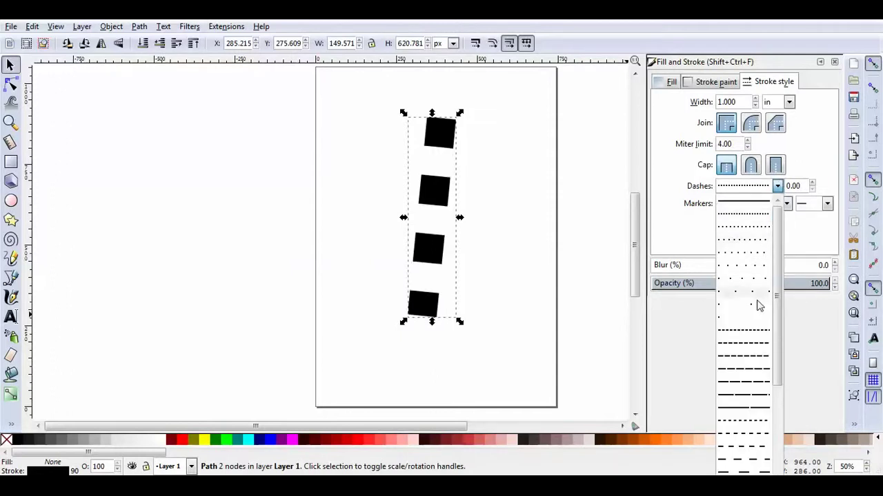
{"action": "left_click", "coordinate": [756, 387]}
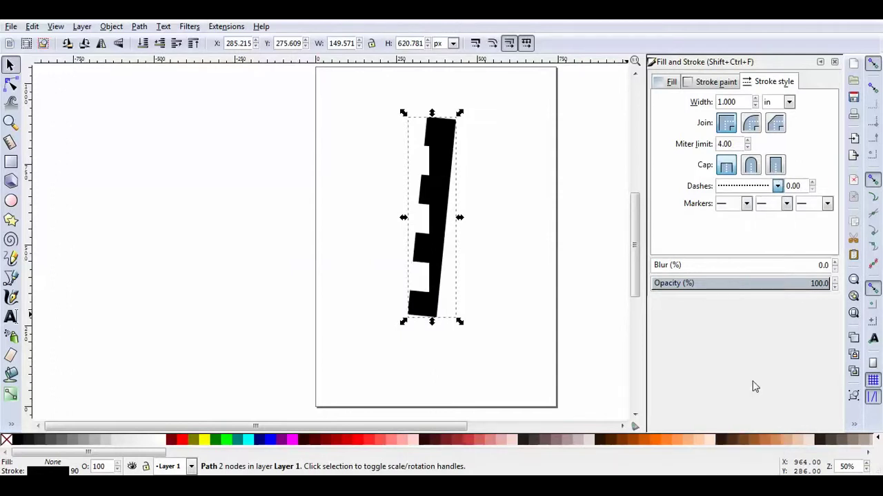
{"action": "left_click", "coordinate": [778, 187]}
{"action": "left_click", "coordinate": [766, 429]}
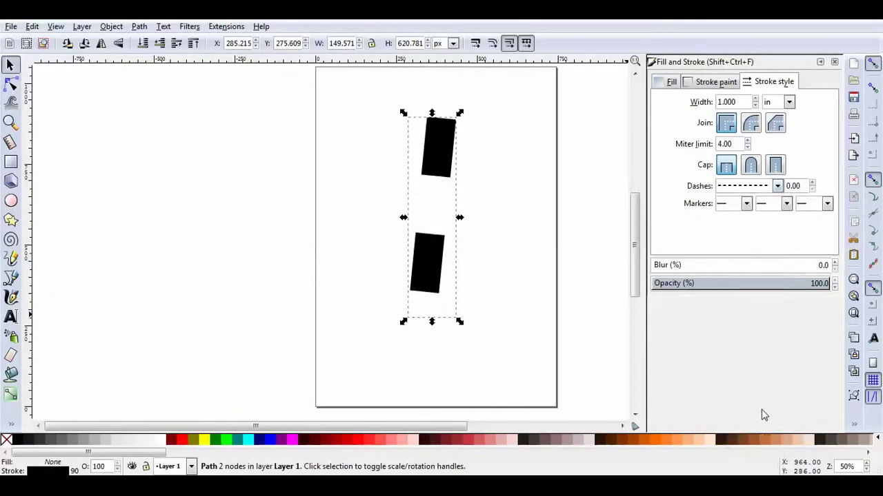
{"action": "key", "text": "Escape"}
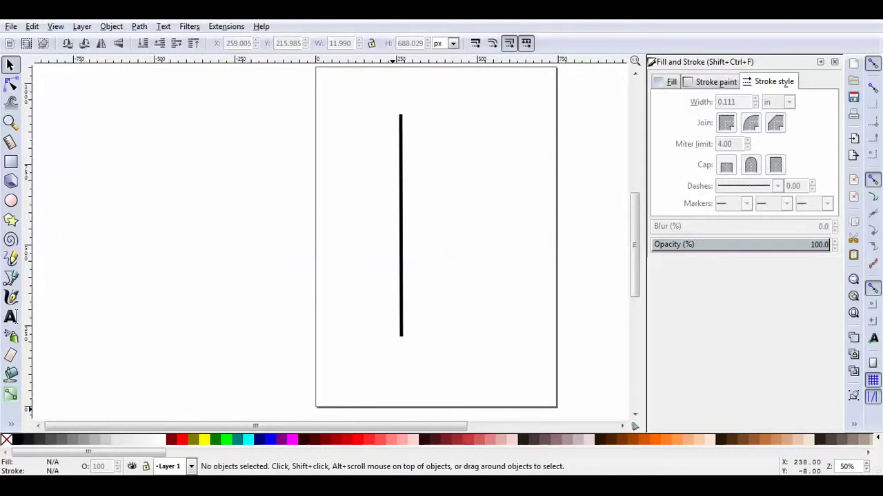
{"action": "left_click", "coordinate": [10, 355]}
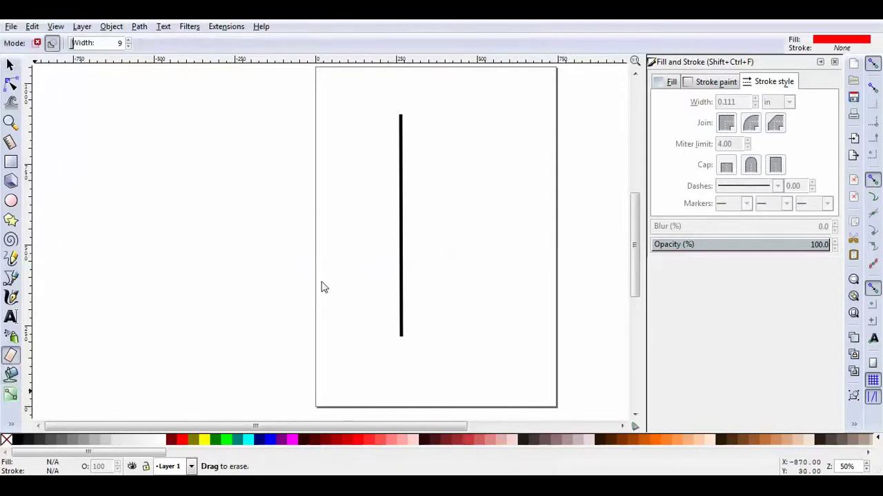
{"action": "left_click_drag", "start_coordinate": [344, 252], "coordinate": [490, 251]}
{"action": "key", "text": "ctrl+z"}
With the Node tool, select two adjacent top nodes and delete the segment between them.
{"action": "left_click", "coordinate": [10, 85]}
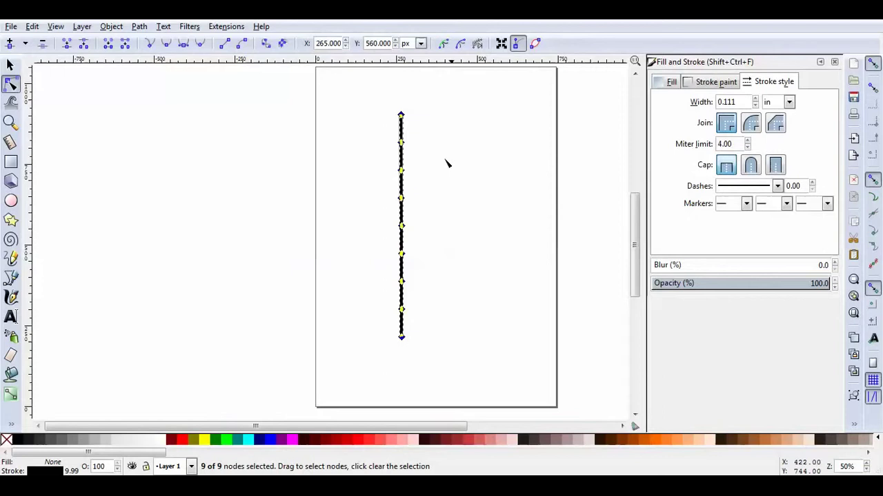
{"action": "left_click", "coordinate": [423, 142]}
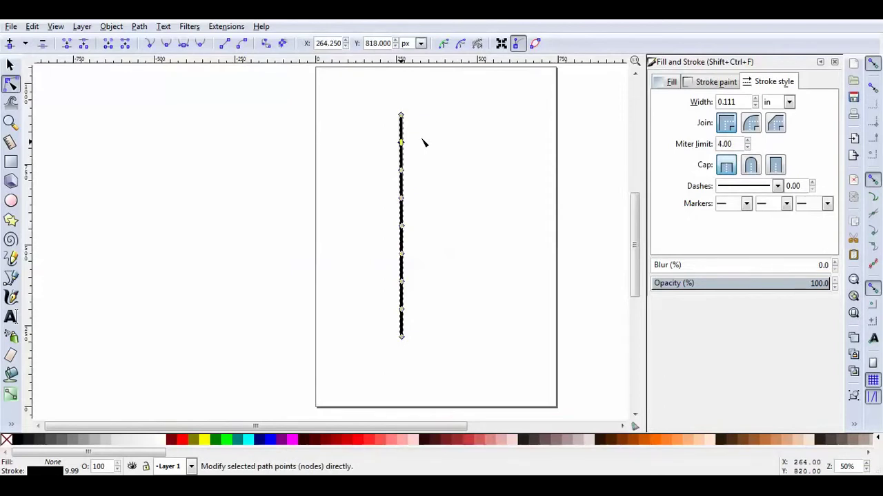
{"action": "left_click", "coordinate": [402, 171], "text": "shift"}
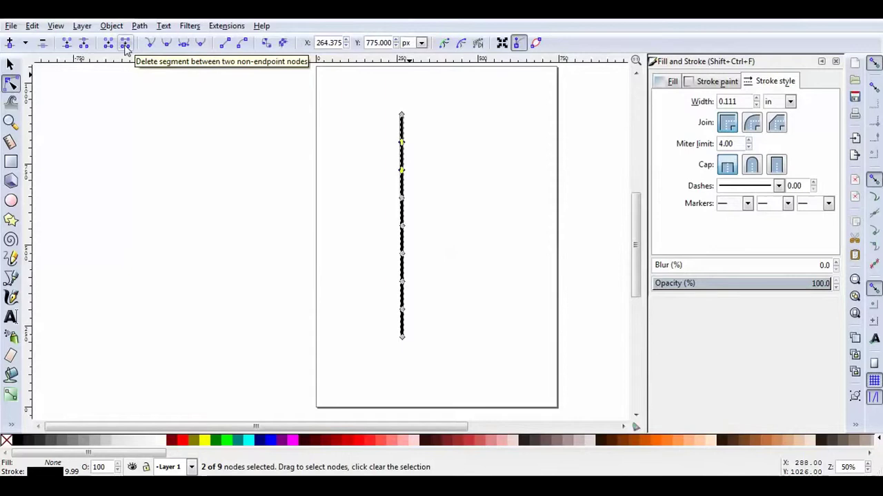
{"action": "left_click", "coordinate": [125, 45]}
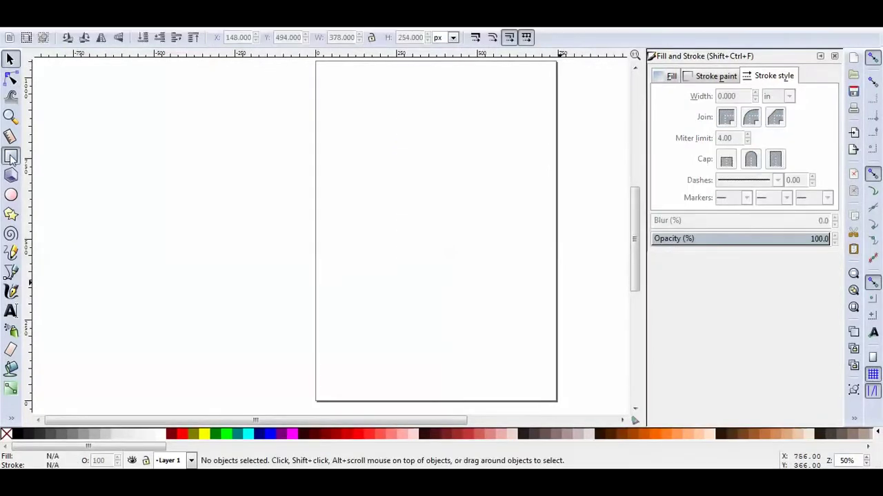
Draw a 446 × 358 px black rectangle on the upper middle of the page.
{"action": "left_click", "coordinate": [11, 157]}
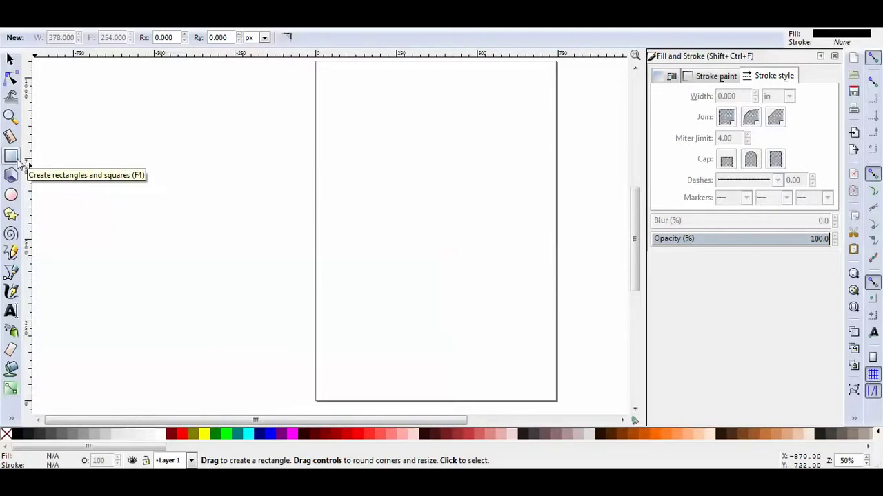
{"action": "left_click_drag", "start_coordinate": [372, 170], "coordinate": [394, 186]}
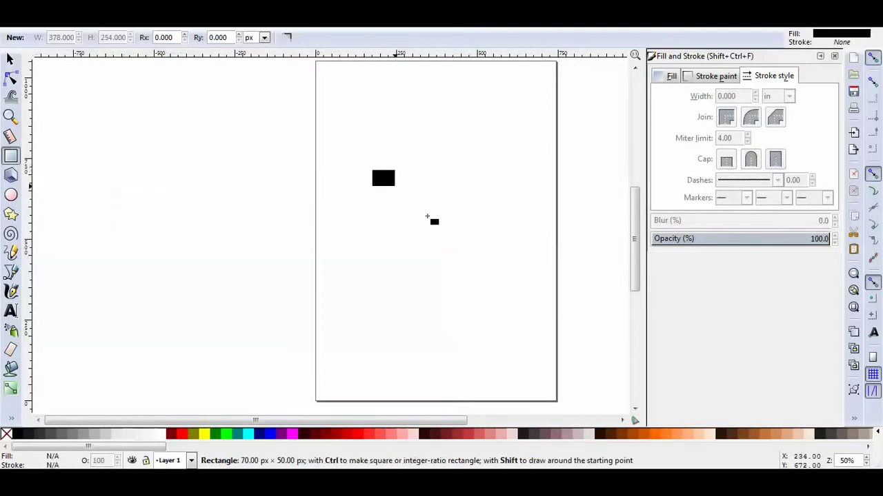
{"action": "left_click_drag", "start_coordinate": [427, 217], "coordinate": [517, 286]}
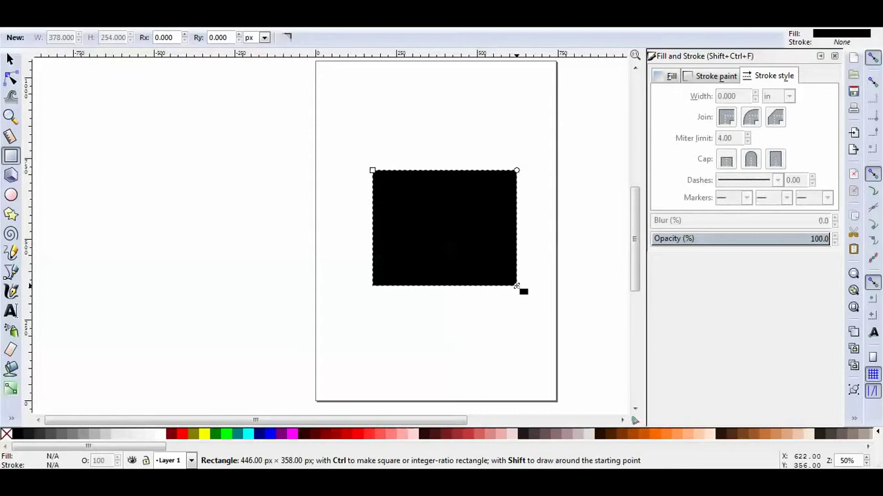
{"action": "left_click_drag", "start_coordinate": [517, 285], "coordinate": [517, 285]}
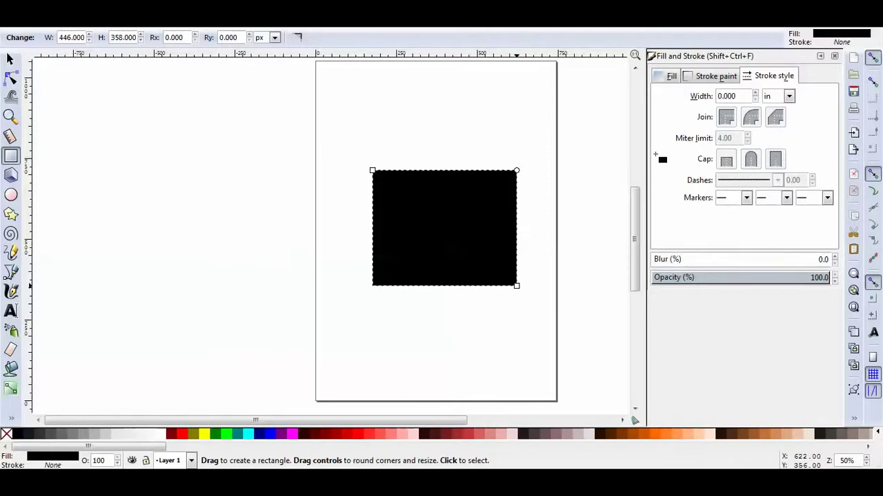
Slice the black rectangle with horizontal and vertical Eraser strokes.
{"action": "left_click", "coordinate": [838, 33]}
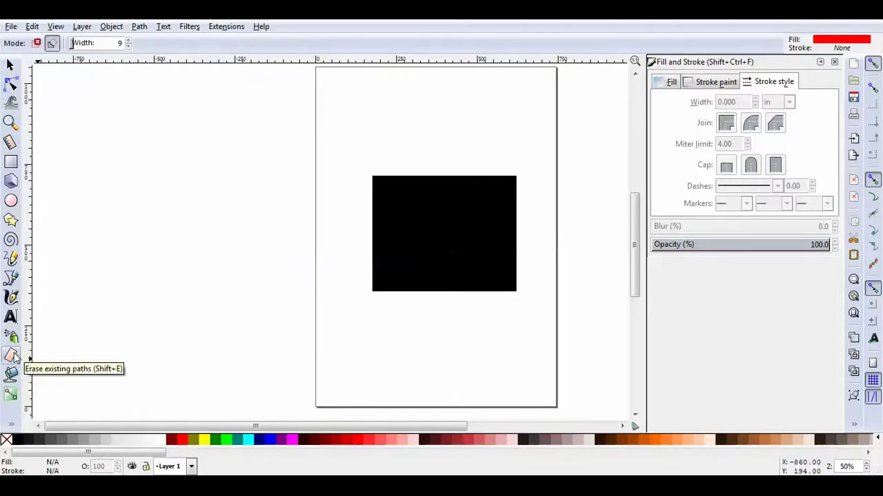
{"action": "left_click", "coordinate": [13, 355]}
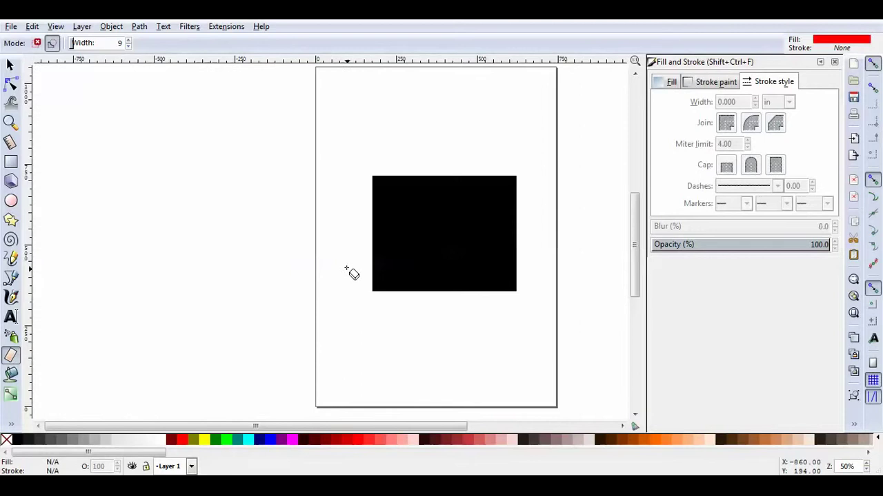
{"action": "left_click_drag", "start_coordinate": [344, 260], "coordinate": [379, 260]}
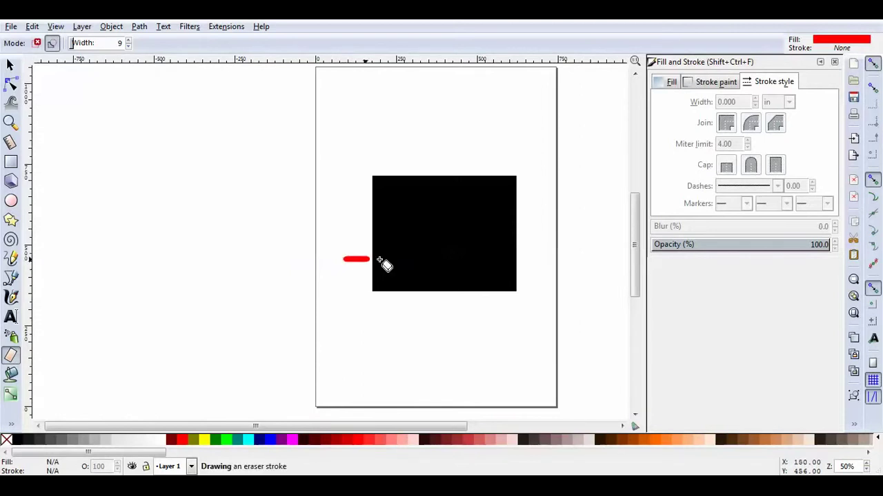
{"action": "left_click_drag", "start_coordinate": [379, 260], "coordinate": [521, 259]}
{"action": "left_click_drag", "start_coordinate": [348, 215], "coordinate": [520, 215]}
{"action": "left_click_drag", "start_coordinate": [432, 135], "coordinate": [435, 228]}
{"action": "left_click_drag", "start_coordinate": [484, 159], "coordinate": [487, 309]}
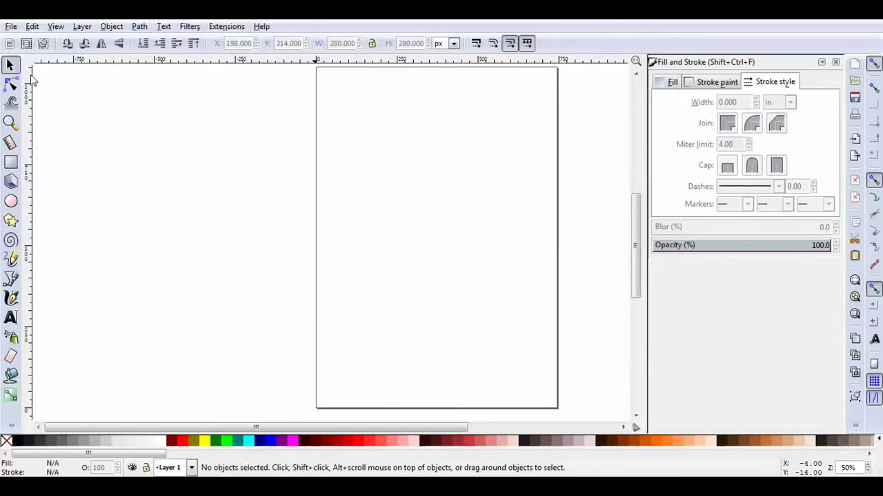
Import inkscape.png from the Desktop and move it to the upper middle of the page.
{"action": "left_click", "coordinate": [11, 26]}
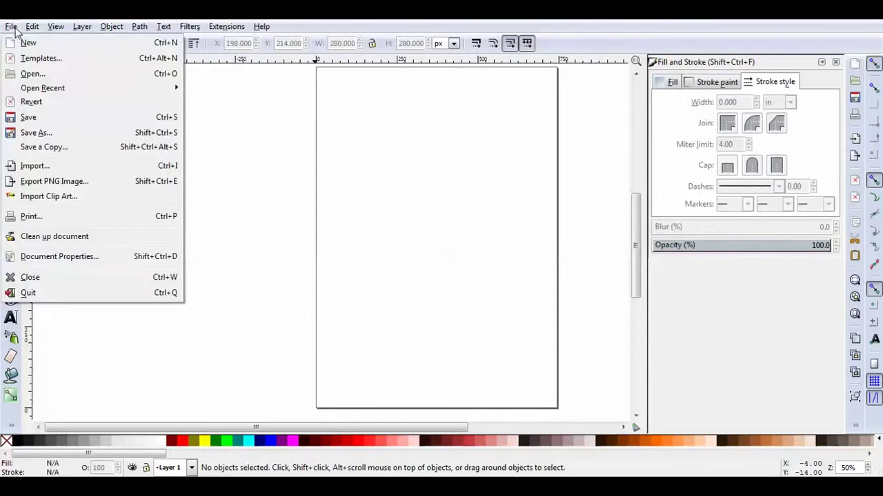
{"action": "left_click", "coordinate": [36, 167]}
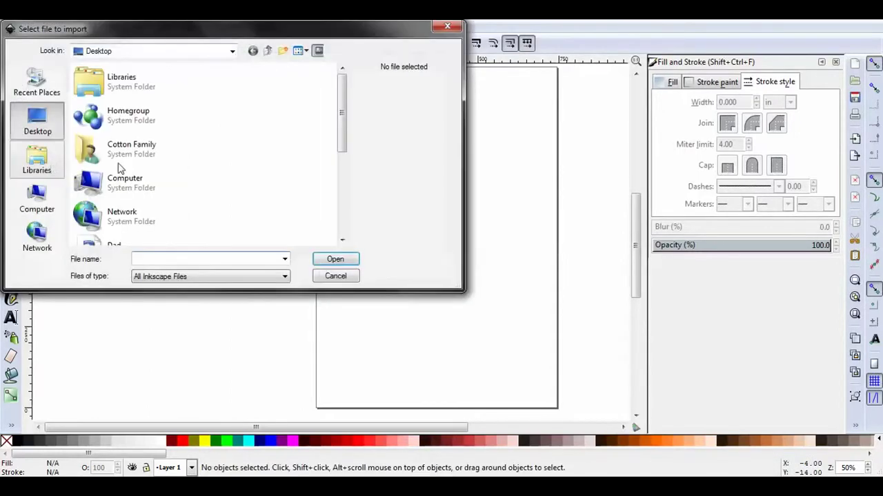
{"action": "left_click_drag", "start_coordinate": [338, 112], "coordinate": [345, 204]}
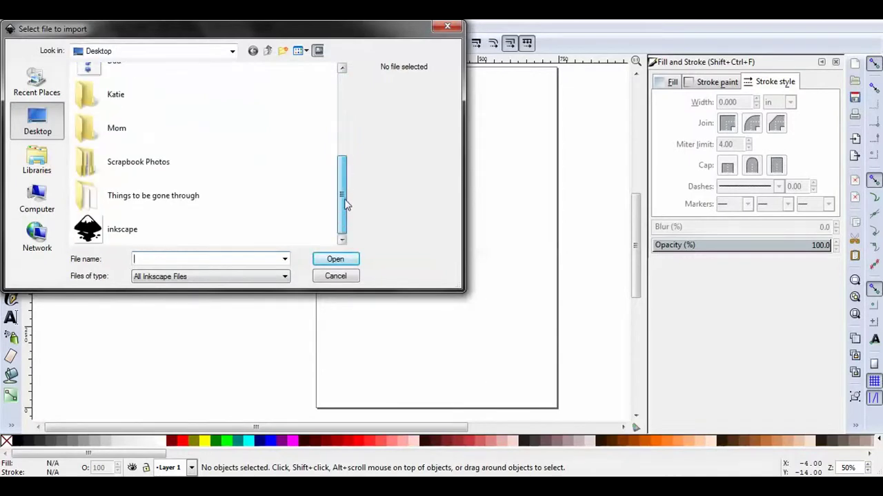
{"action": "double_click", "coordinate": [269, 226]}
{"action": "left_click", "coordinate": [513, 331]}
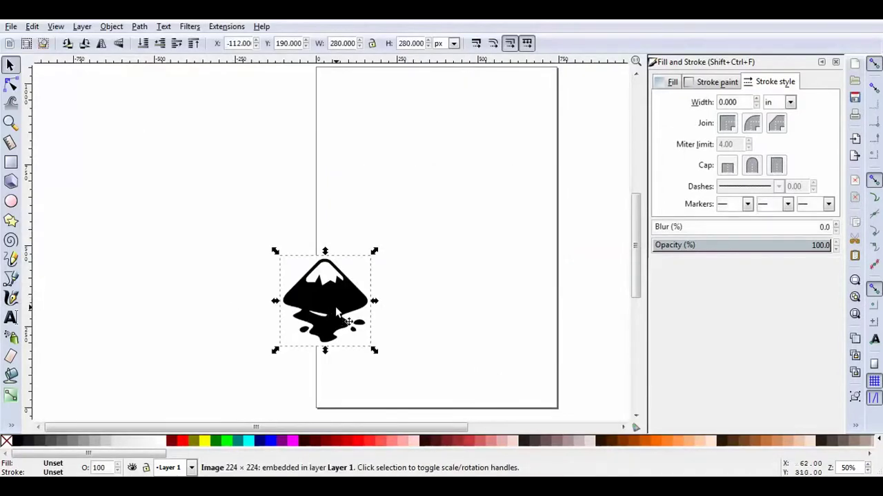
{"action": "left_click_drag", "start_coordinate": [337, 312], "coordinate": [443, 186]}
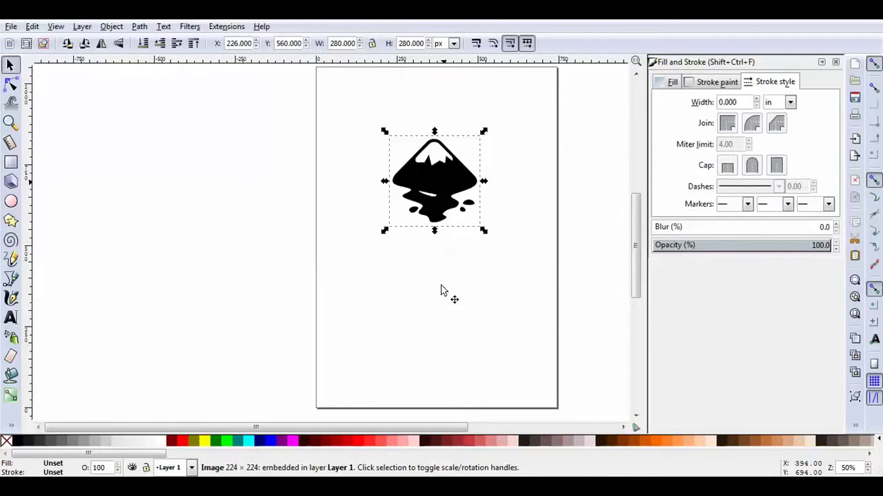